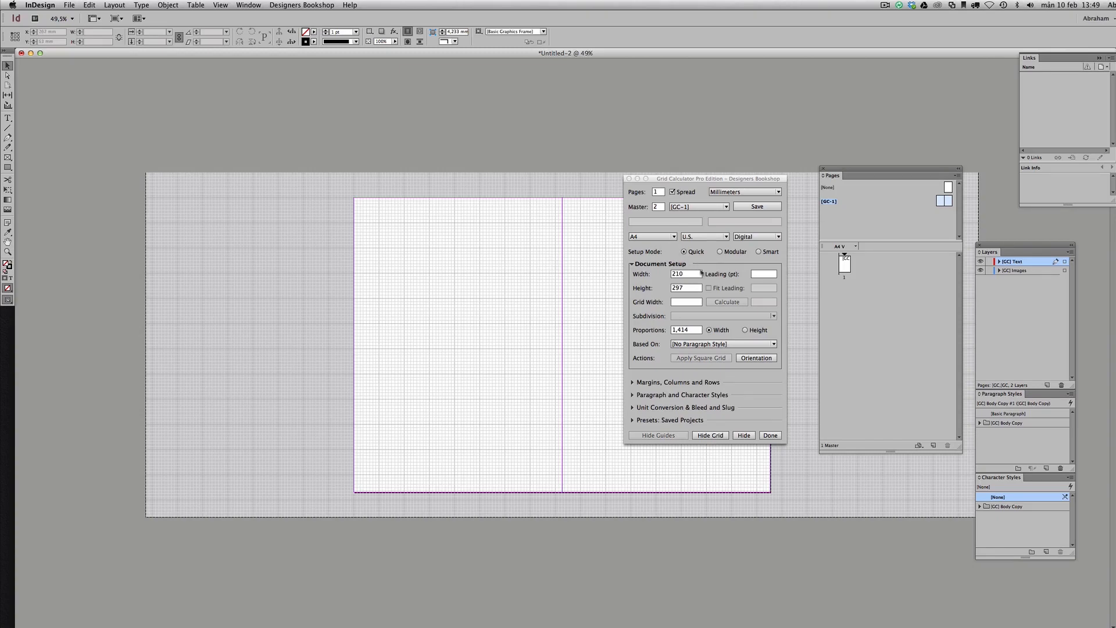
# - Set the document leading to 12 pt in the grid's document setup
pyautogui.click(764, 275)
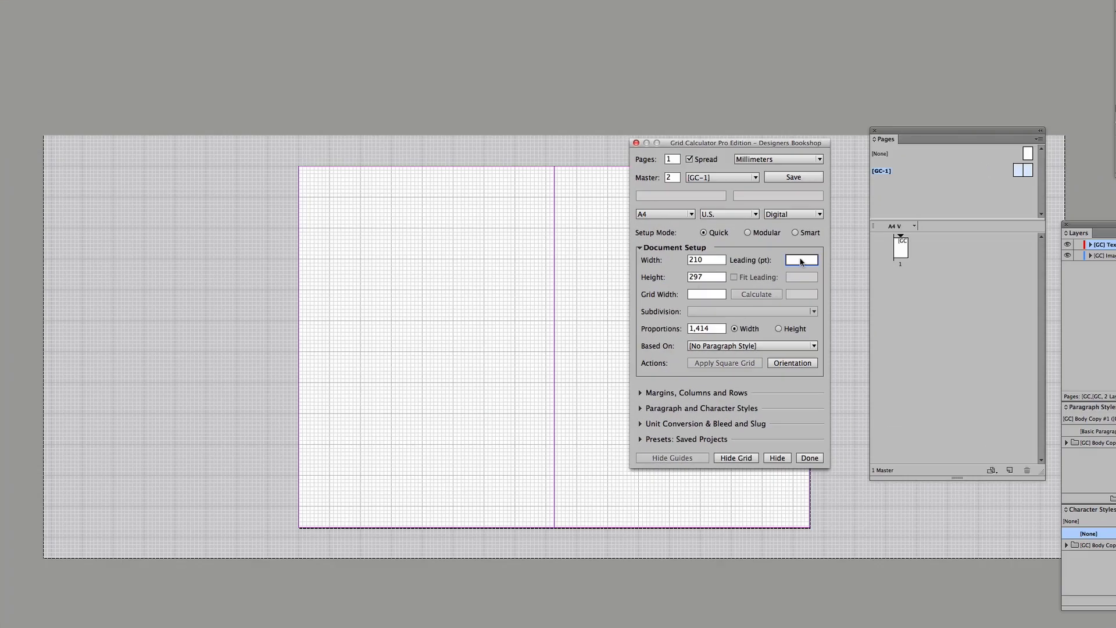
pyautogui.write('12')
pyautogui.press('Return')
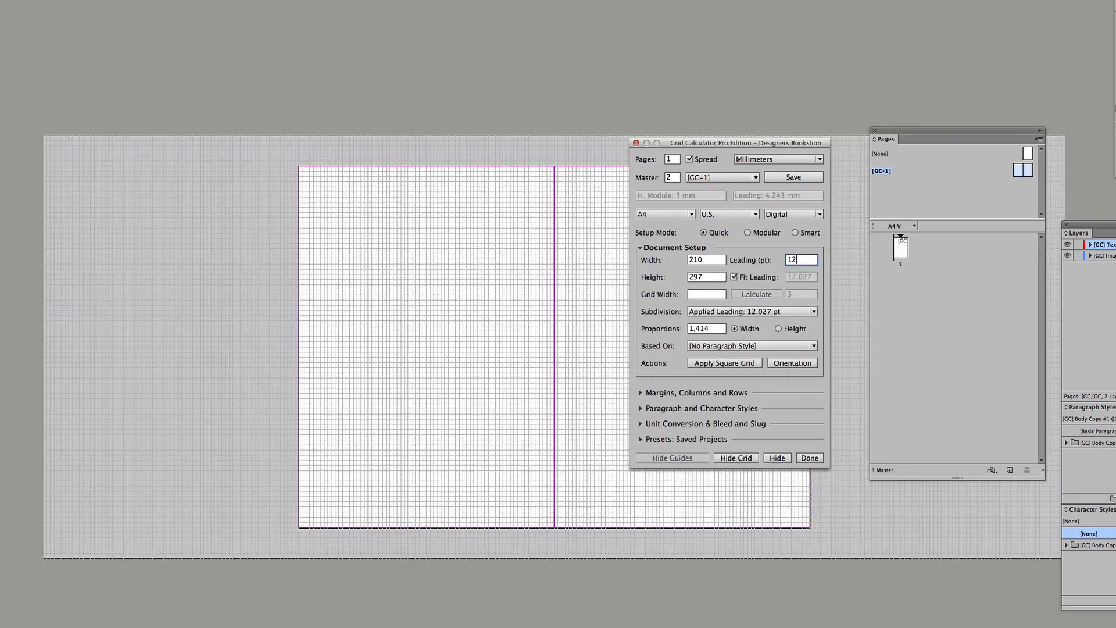
# - Switch the vertical margins to millimetre values and set the top margin to 15 mm and the bottom margin to 25 mm
pyautogui.click(668, 393)
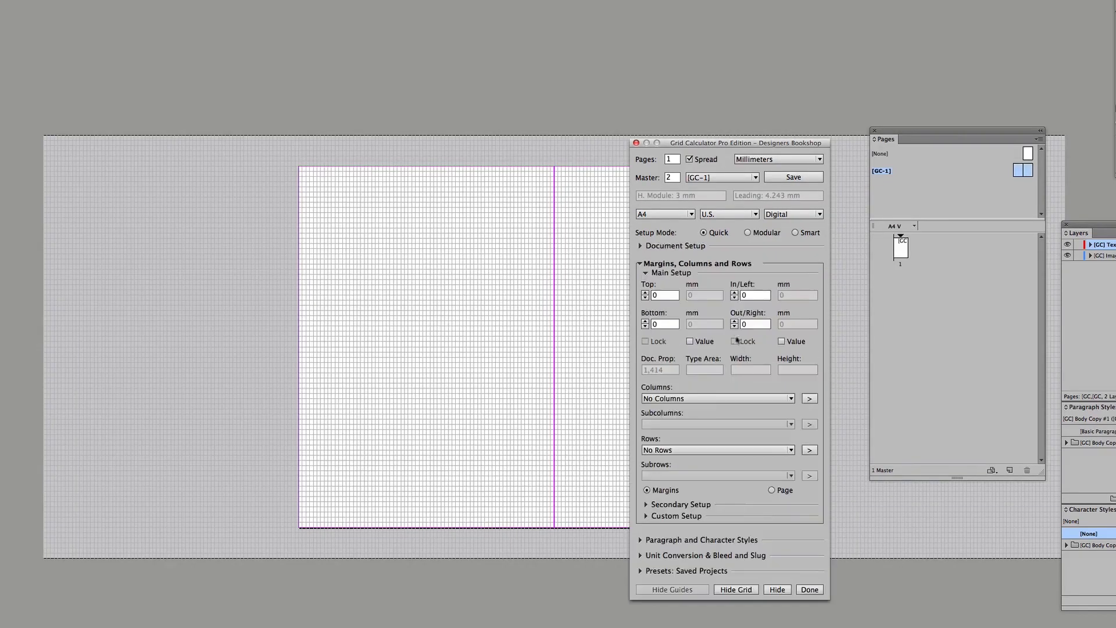
pyautogui.click(695, 343)
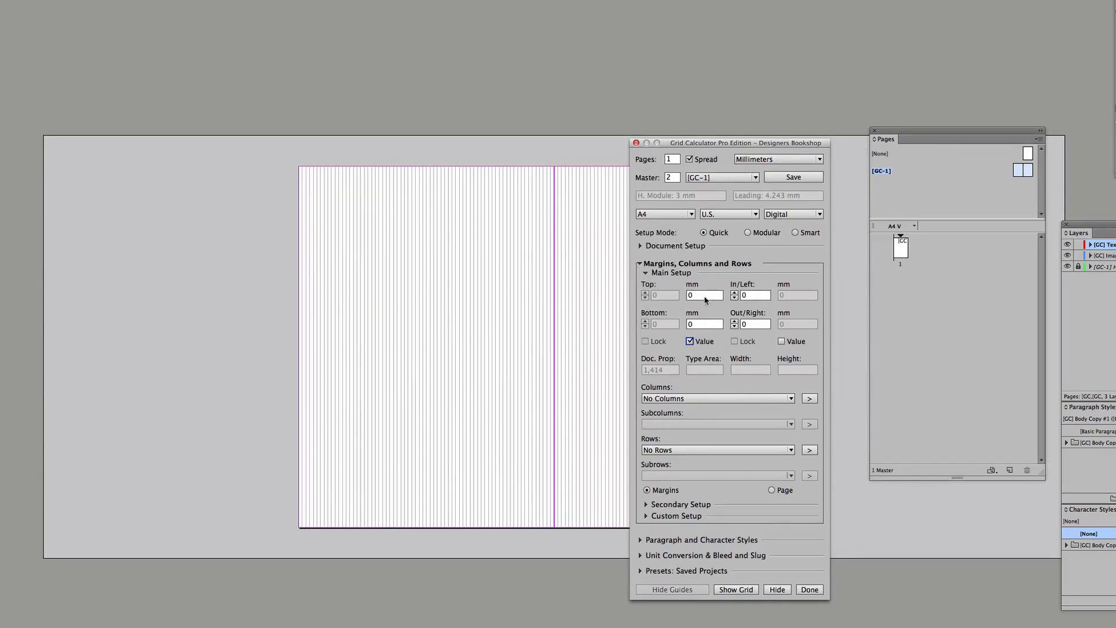
pyautogui.click(706, 296)
pyautogui.write('15')
pyautogui.press('Tab')
pyautogui.write('25')
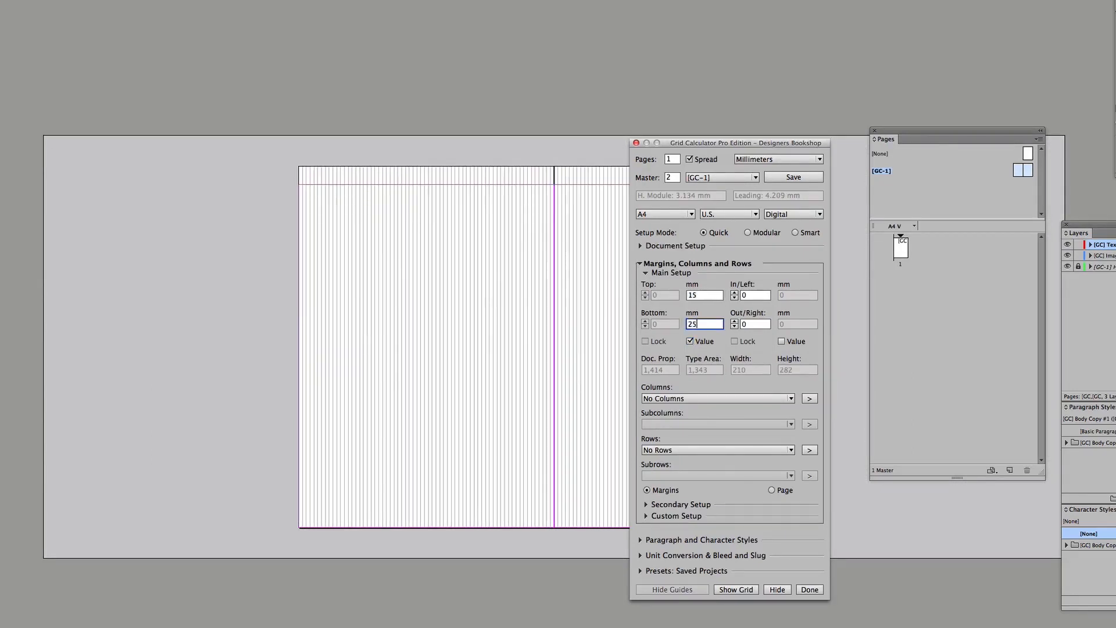
pyautogui.press('Tab')
pyautogui.click(570, 278)
pyautogui.click(582, 274)
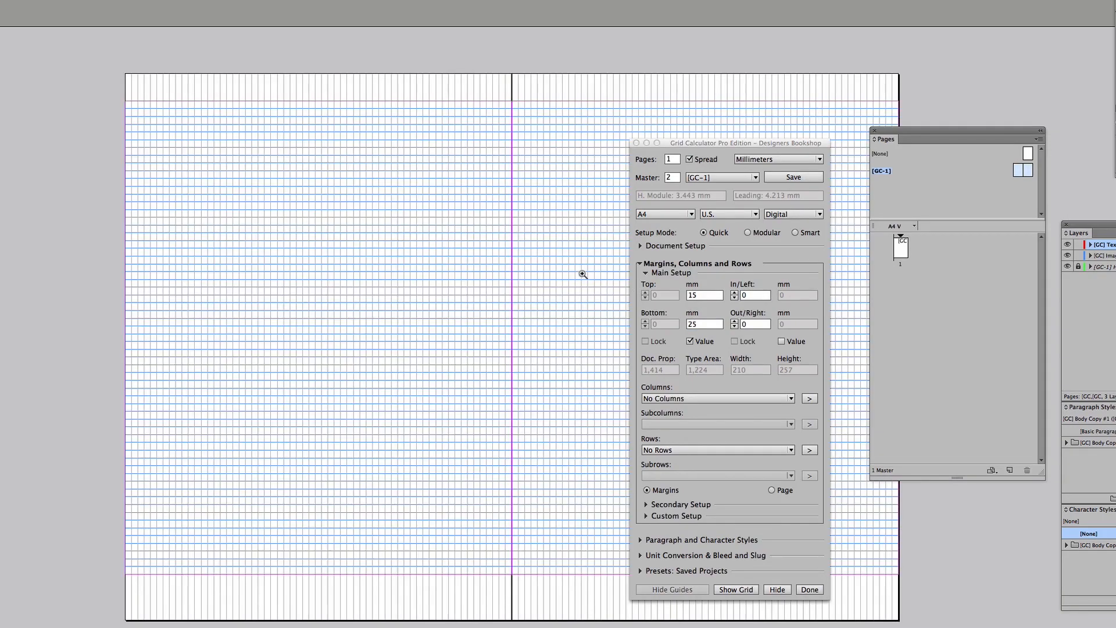
pyautogui.click(583, 274)
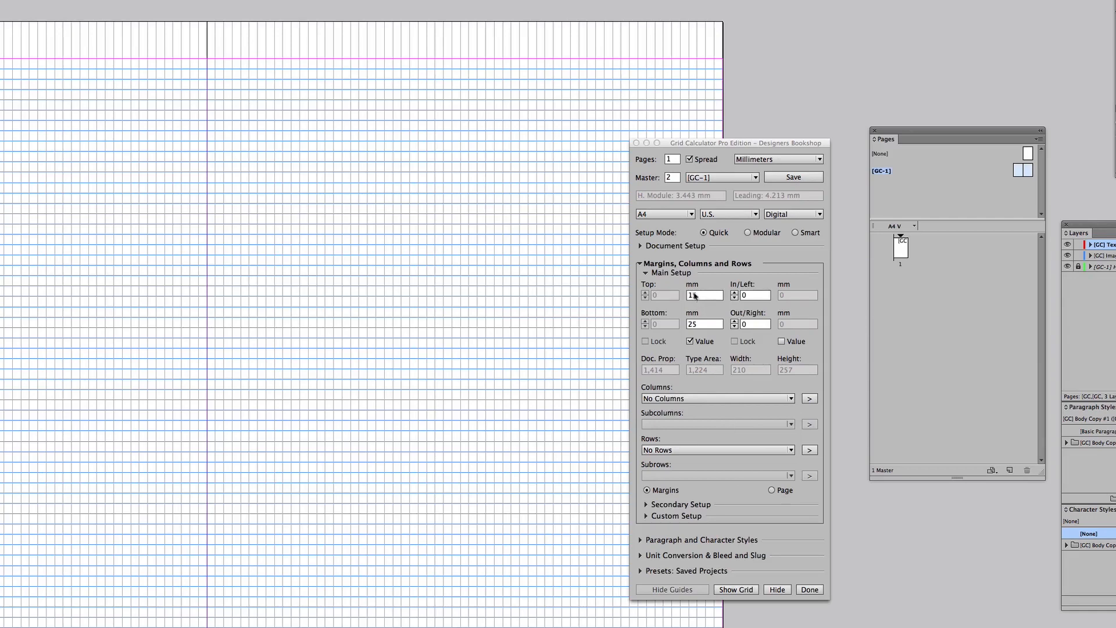
# - Apply x-height image-lines to the Body Copy paragraph style
pyautogui.click(655, 539)
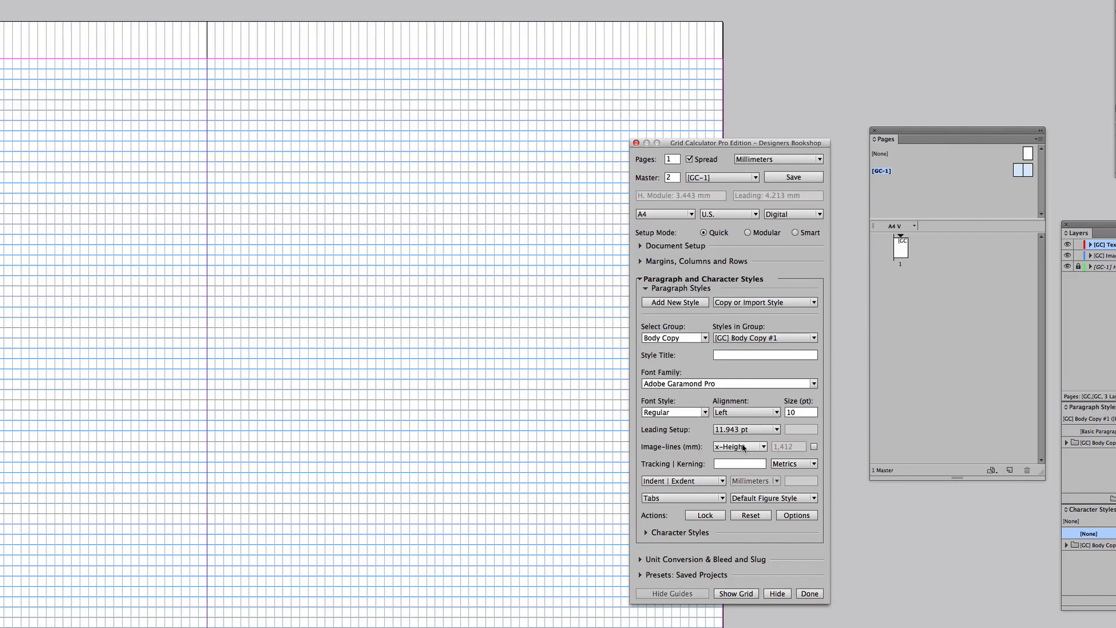
pyautogui.click(744, 447)
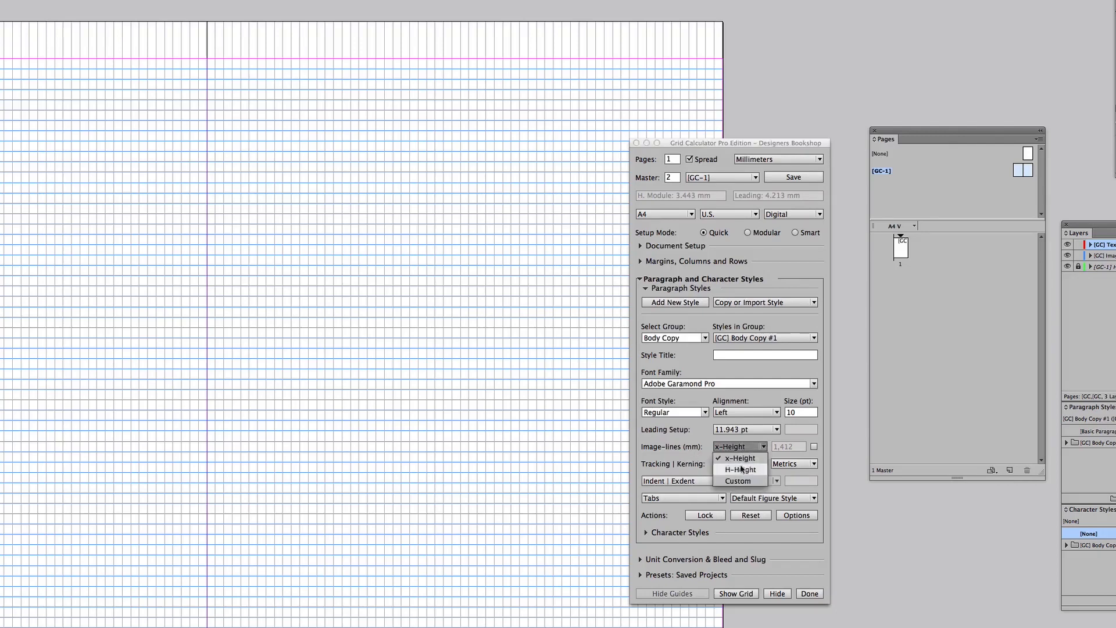
pyautogui.click(689, 449)
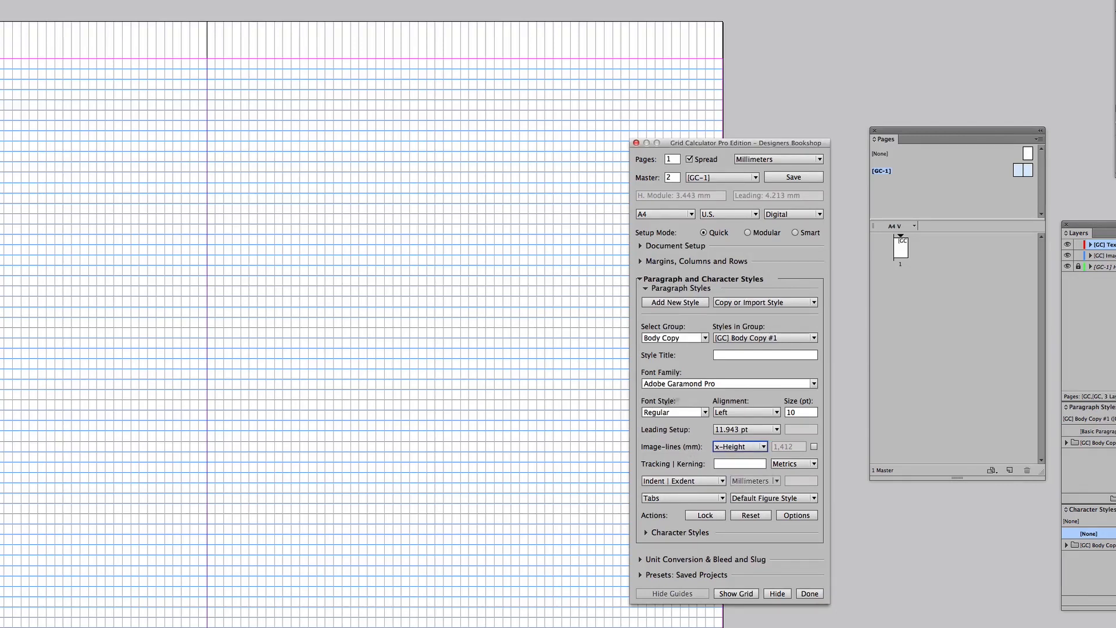
pyautogui.click(814, 447)
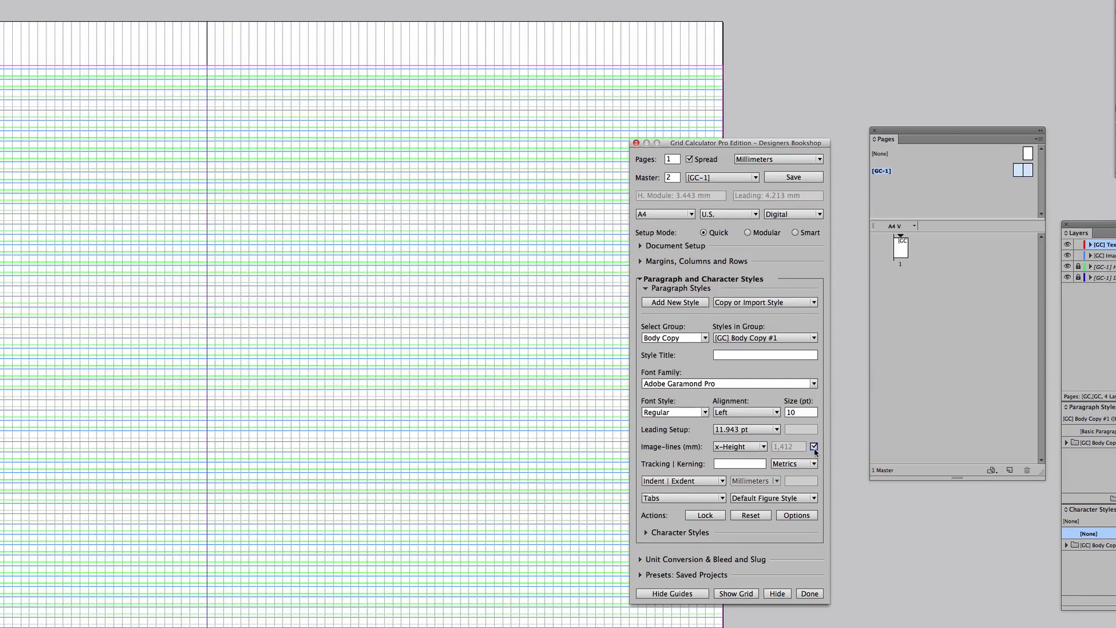
# - Set the top margin to 0 mm in the main margin setup
pyautogui.click(689, 262)
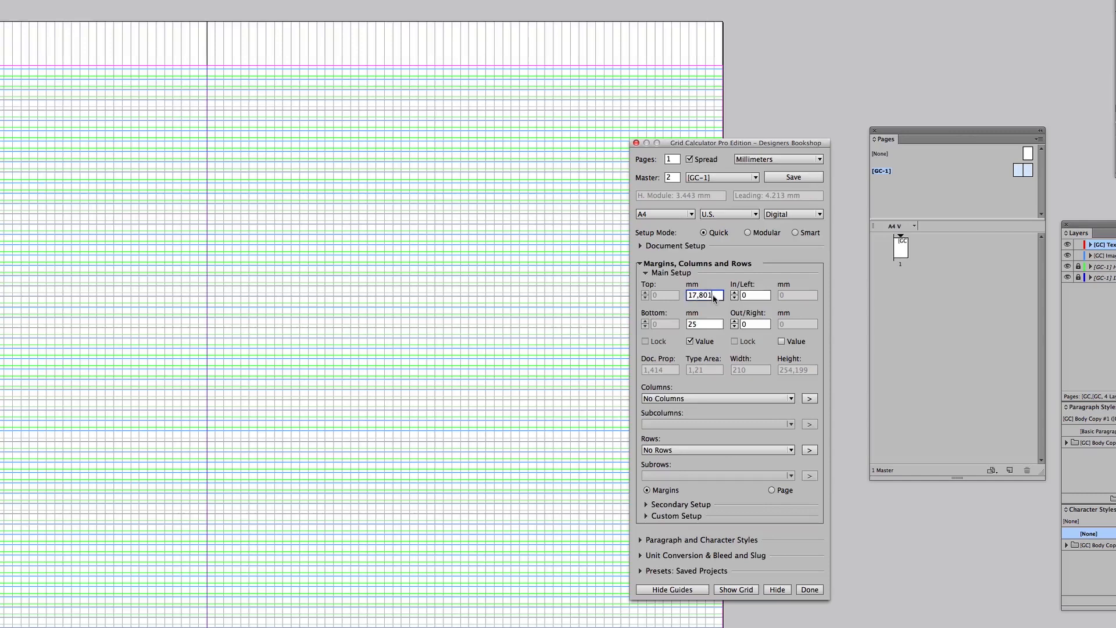
pyautogui.doubleClick(697, 296)
pyautogui.click(694, 297)
pyautogui.doubleClick(694, 297)
pyautogui.write('0')
pyautogui.press('Return')
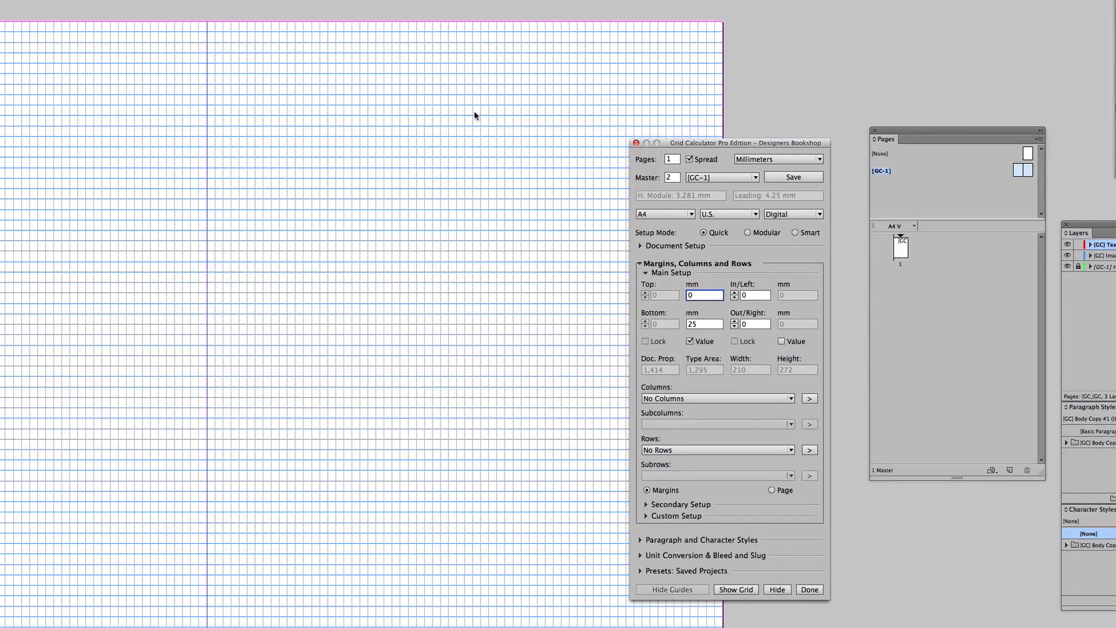
# - Apply x-height image-lines with the zero top margin and copy the adjusted top margin value
pyautogui.click(674, 541)
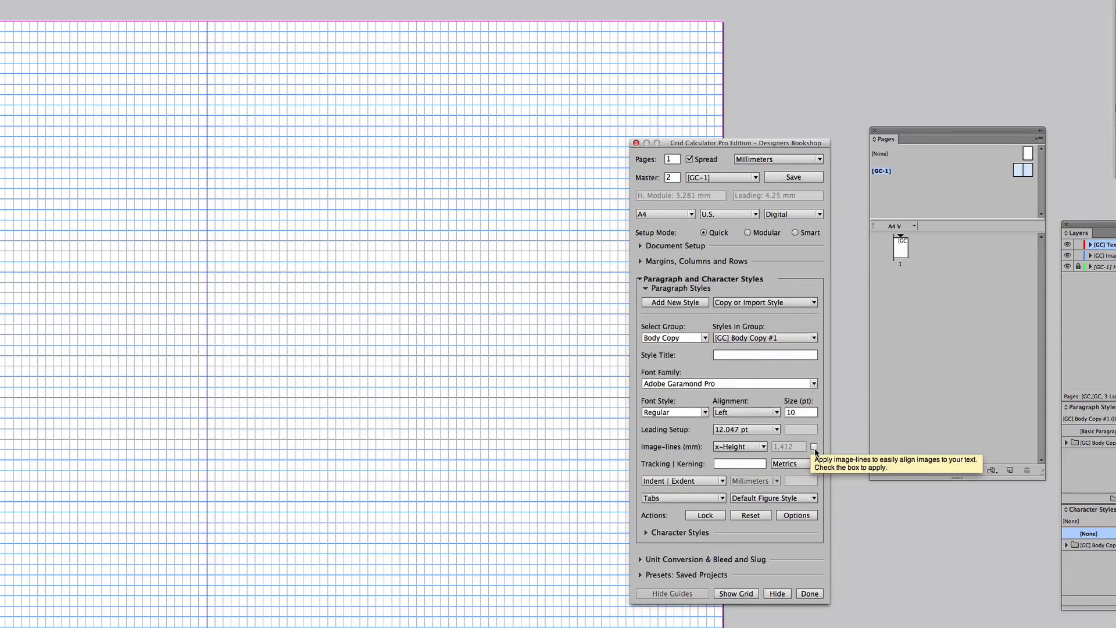
pyautogui.click(814, 447)
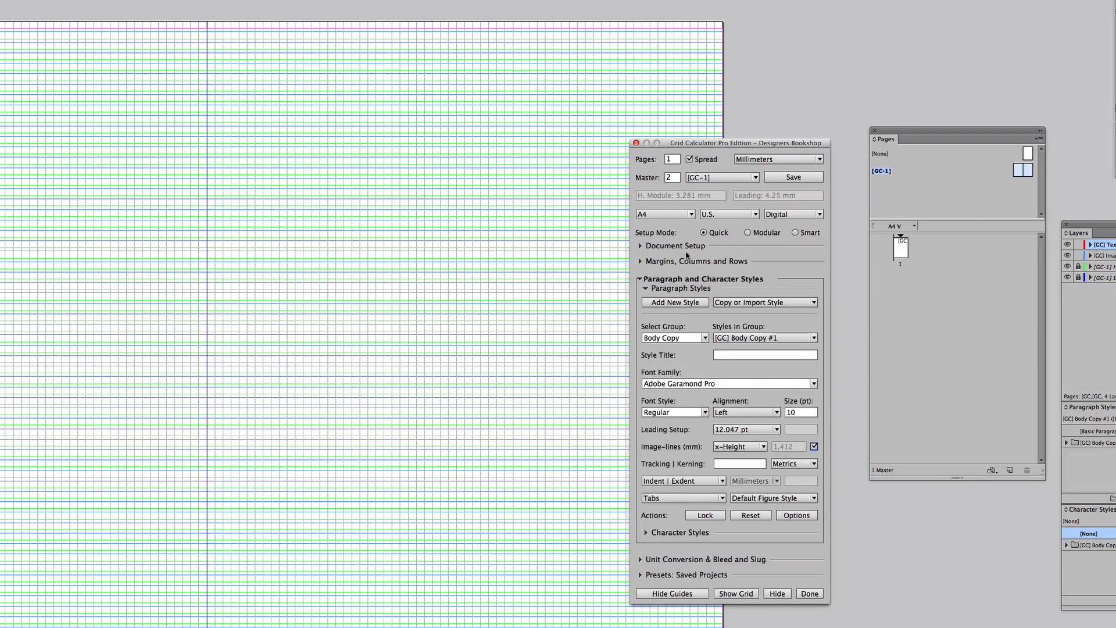
pyautogui.click(668, 262)
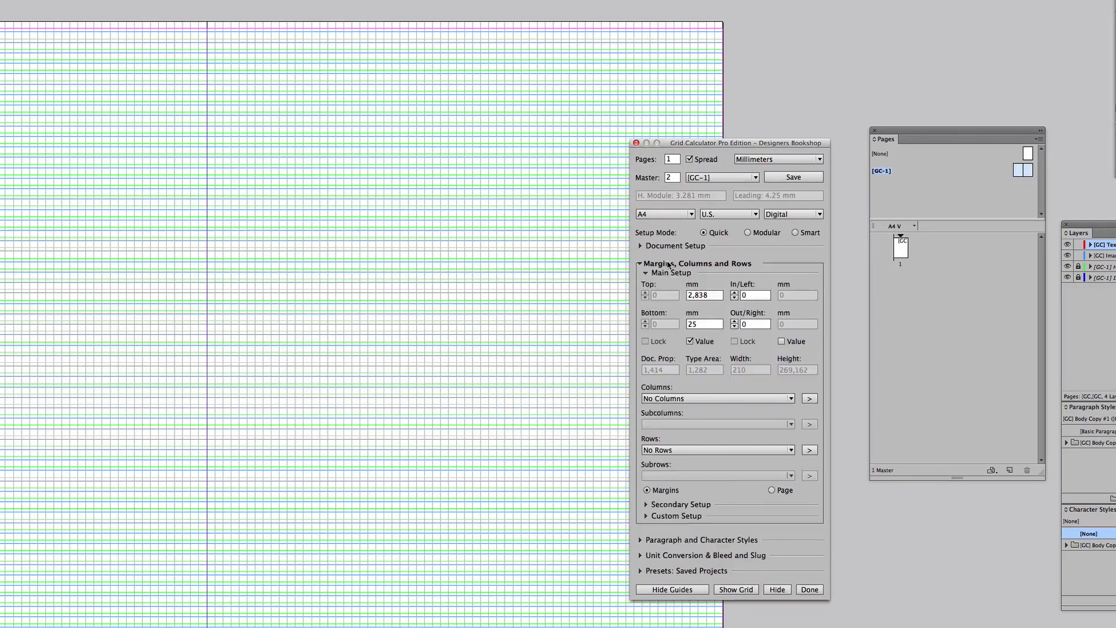
pyautogui.doubleClick(710, 294)
pyautogui.press('super+c')
pyautogui.click(594, 289)
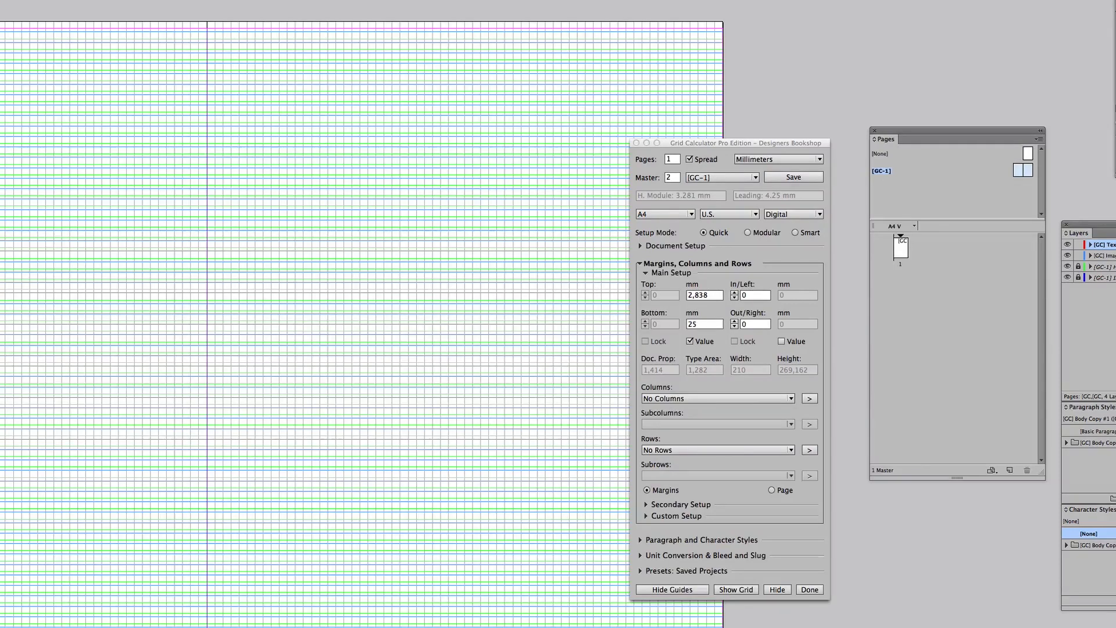
# - Switch to the blank text document and note the subtraction 15 - 2,838 using the copied margin value
pyautogui.press('super+Tab')
pyautogui.hotkey('ctrl', 'Up')
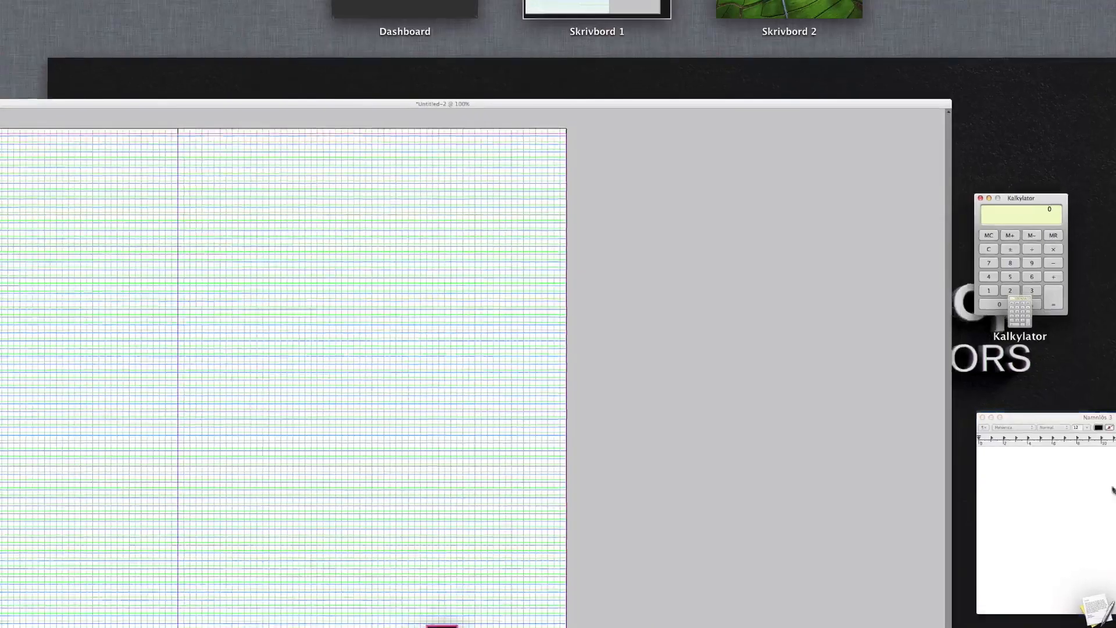
pyautogui.click(1111, 490)
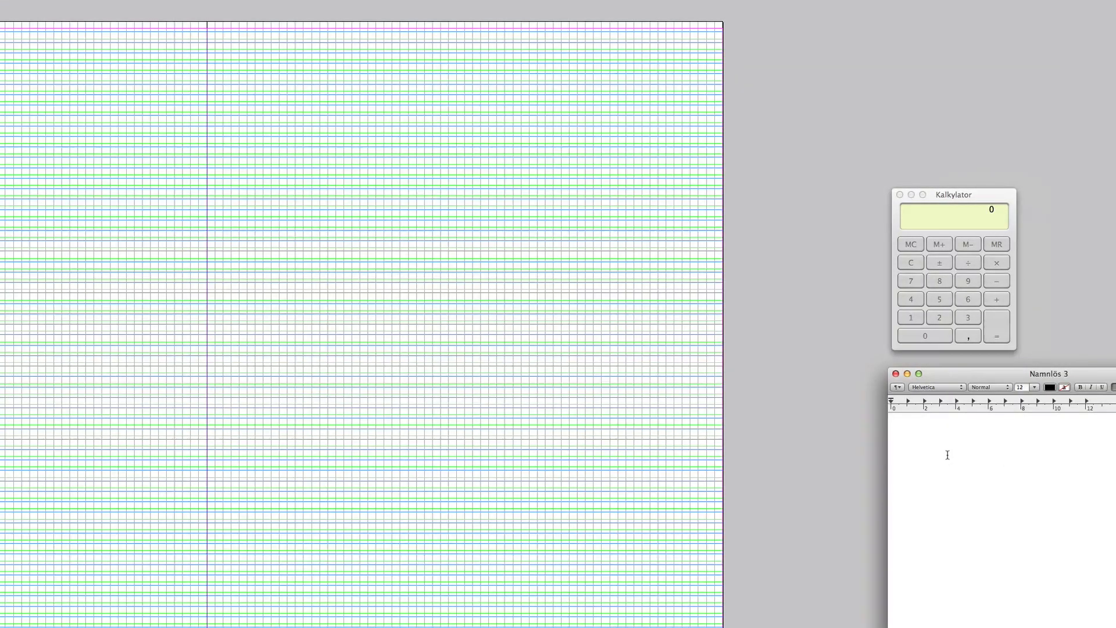
pyautogui.write('15 -')
pyautogui.press('super+v')
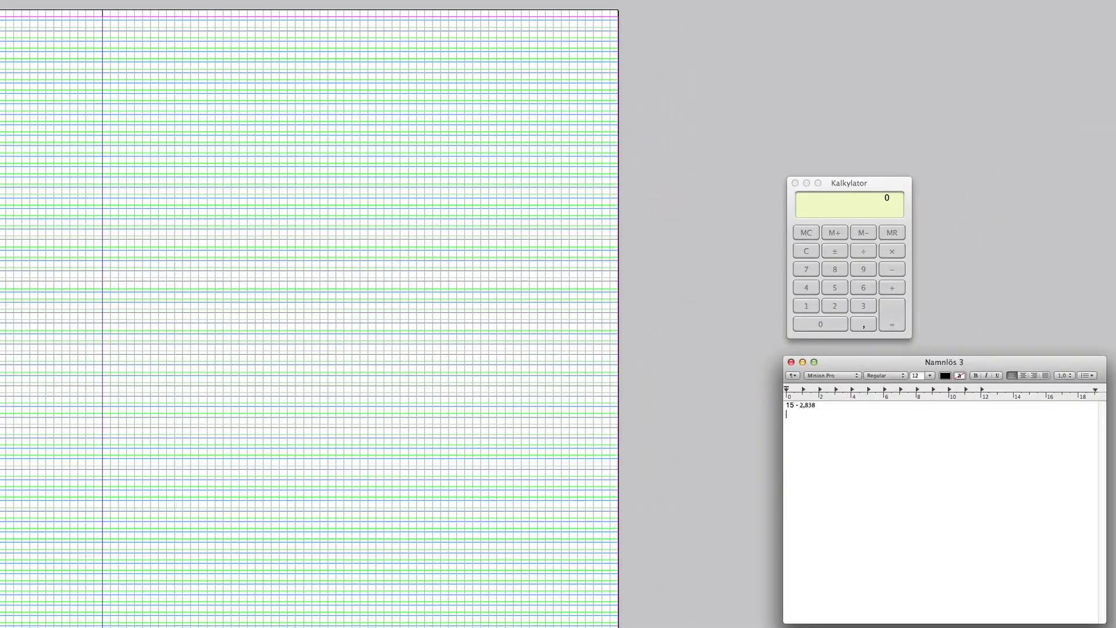
# - Calculate 15 - 2,838 in Calculator and write the answer 12,162 below the subtraction in the text document
pyautogui.click(883, 215)
pyautogui.write('15-')
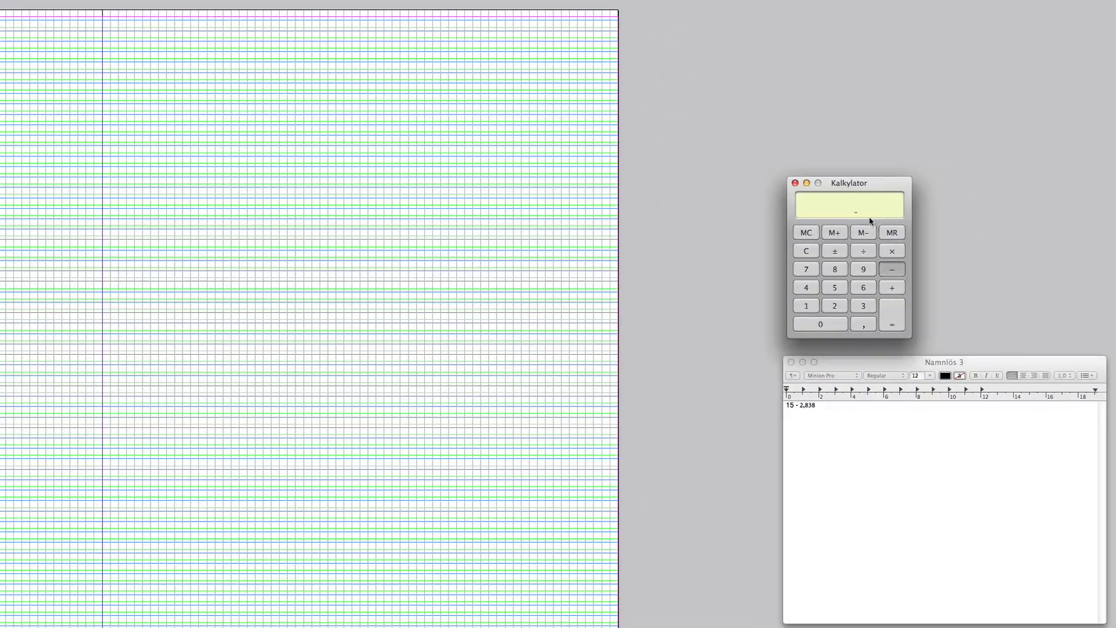
pyautogui.press('super+v')
pyautogui.press('Return')
pyautogui.click(867, 439)
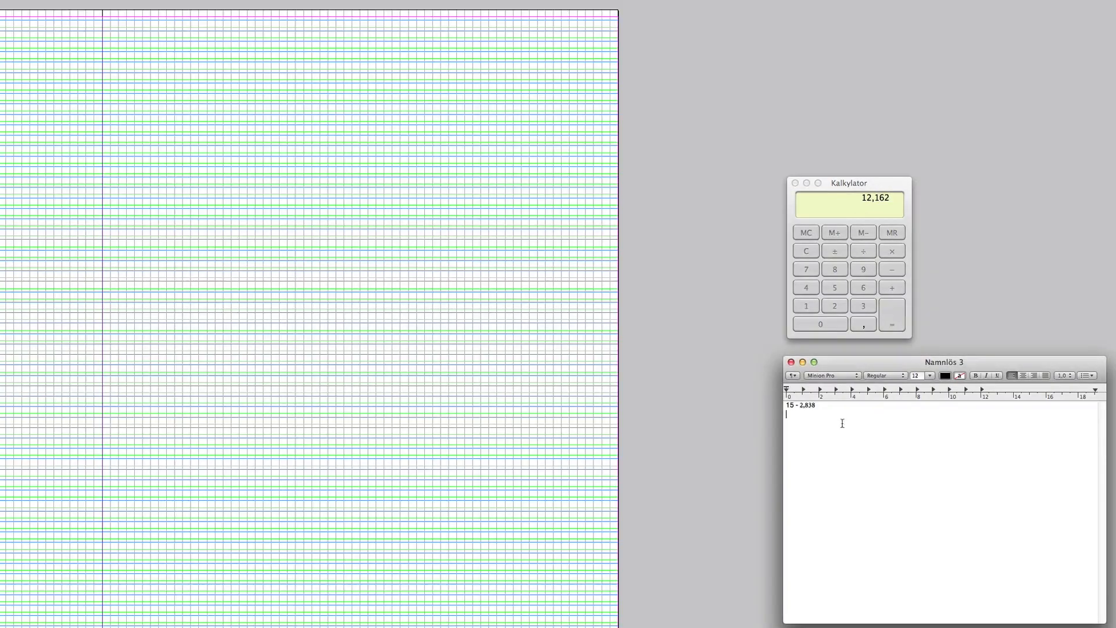
pyautogui.write('=')
pyautogui.write('12,162')
# - Return to InDesign and set the top margin to 12,162 mm
pyautogui.click(841, 206)
pyautogui.click(488, 180)
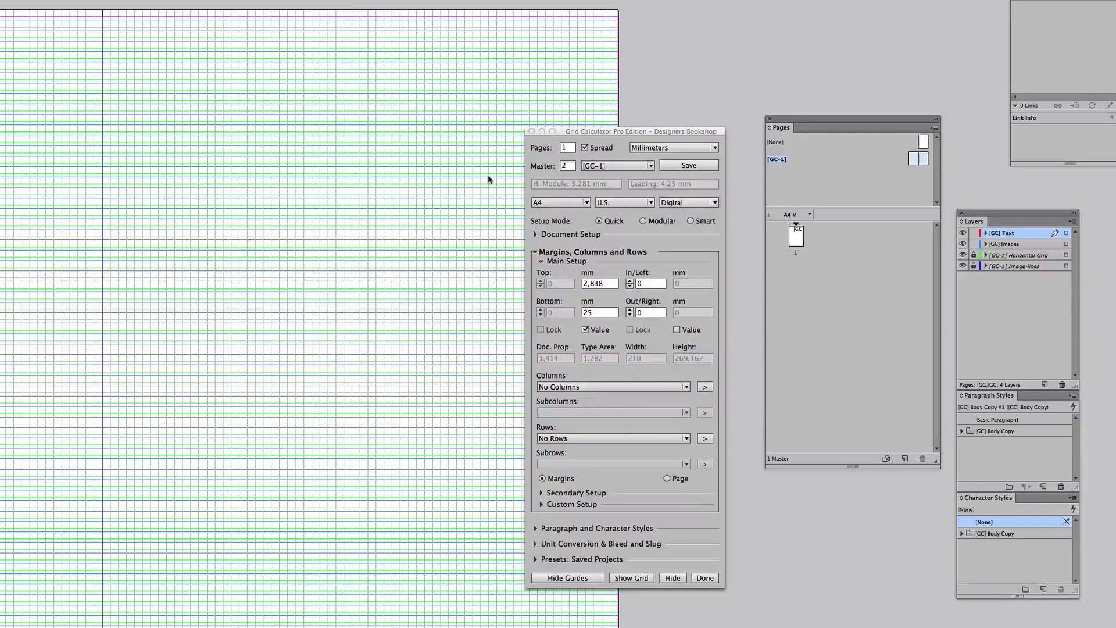
pyautogui.click(610, 285)
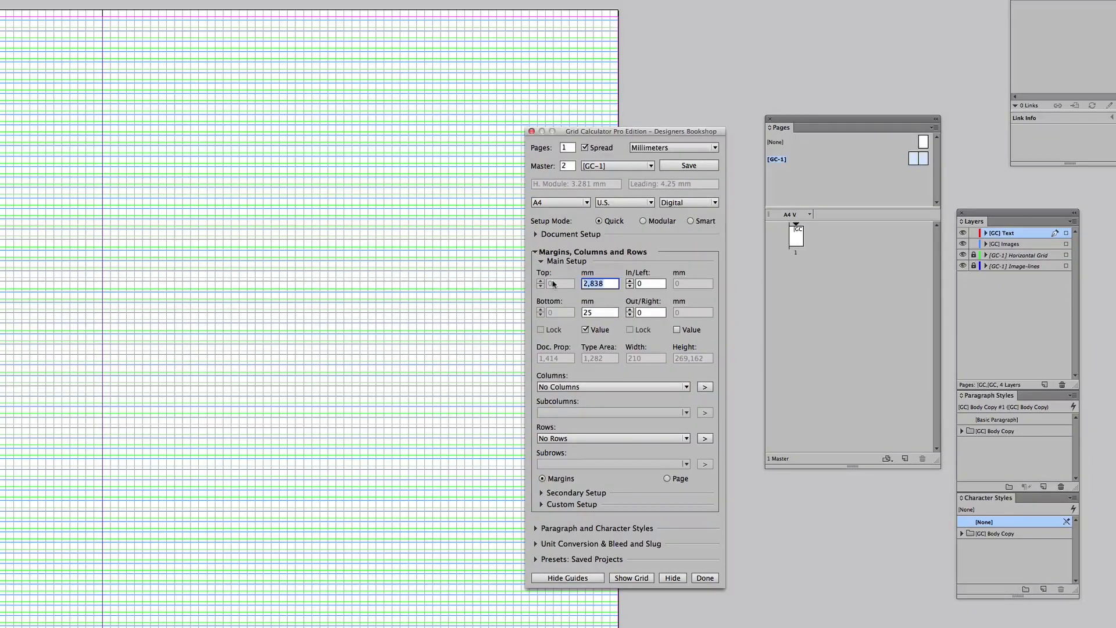
pyautogui.write('12,162')
pyautogui.press('Return')
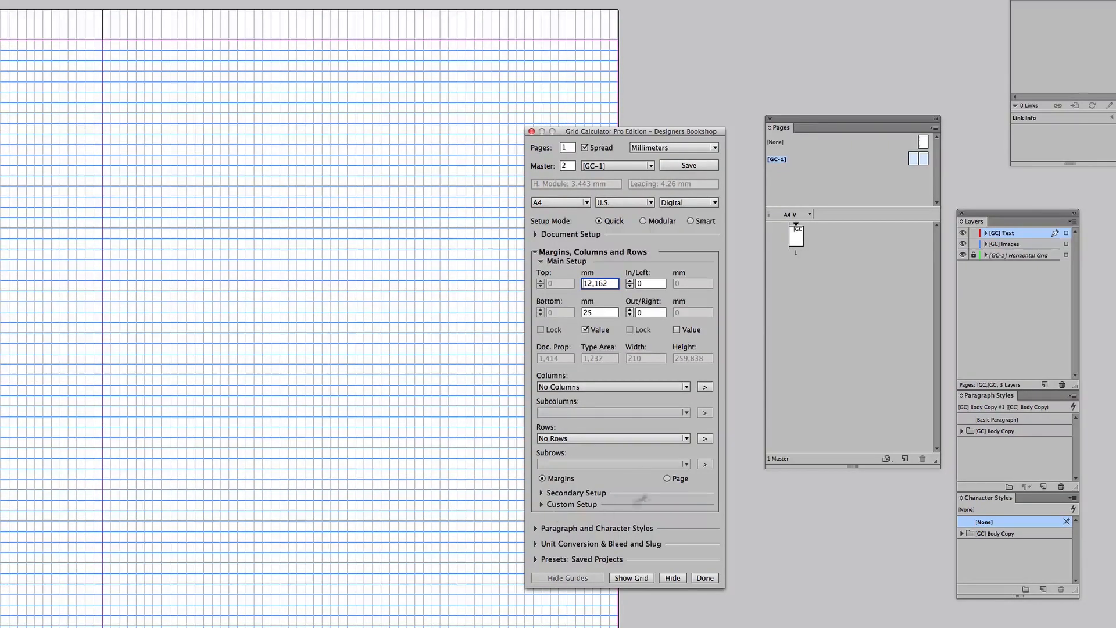
# - Turn on the x-height image-lines for the 12,162 mm top margin and check the adjusted margin value
pyautogui.click(563, 528)
pyautogui.click(567, 291)
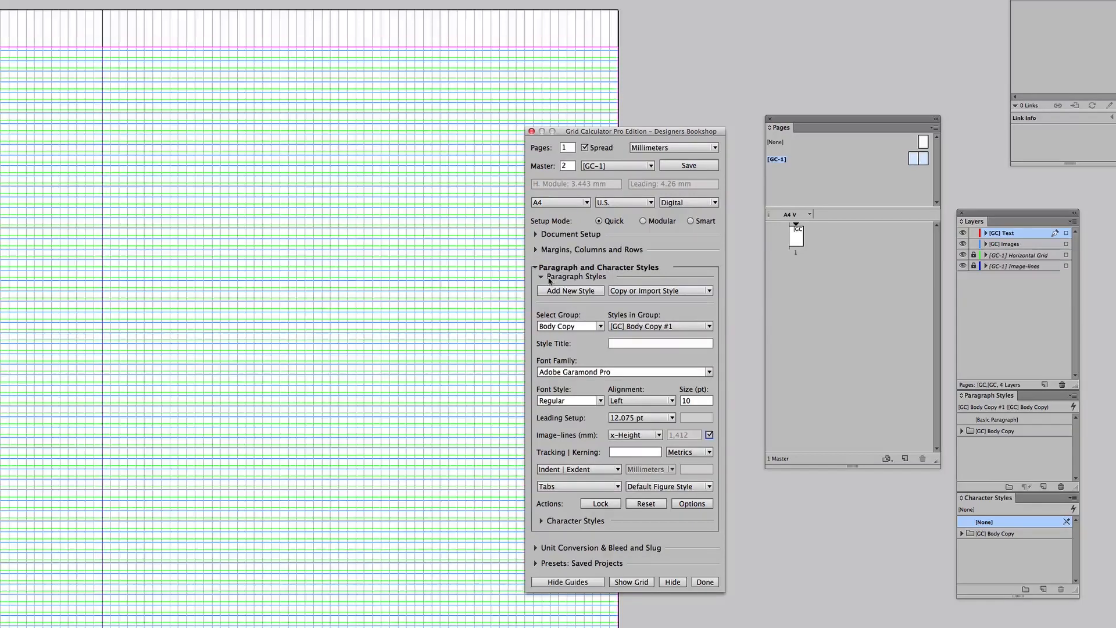
pyautogui.click(564, 253)
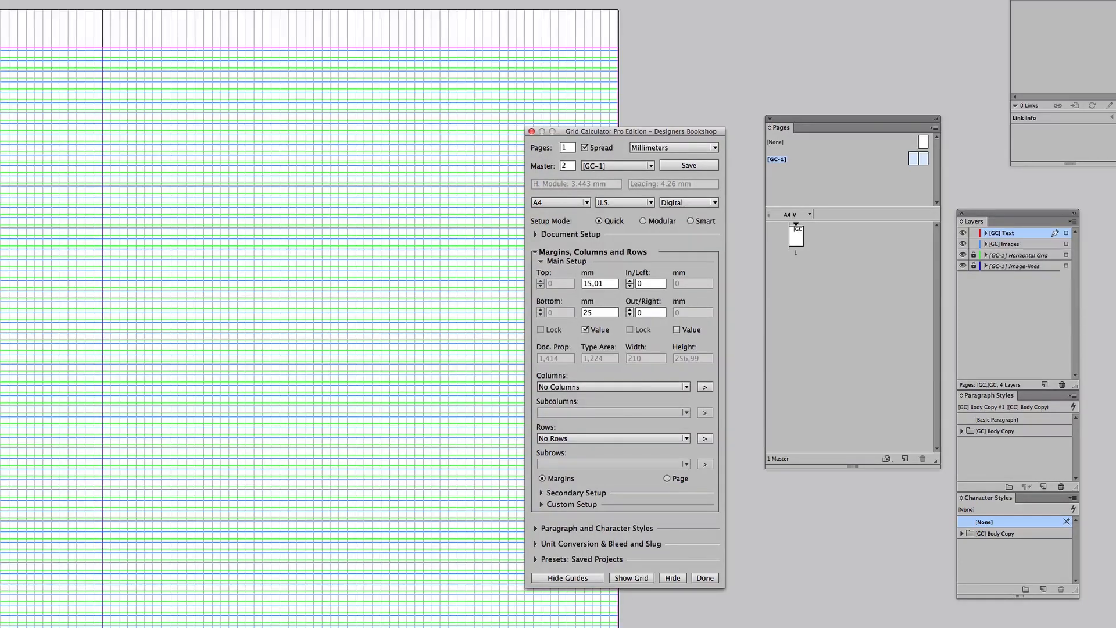
# - Switch to Calculator, move it closer to the grid settings and subtract 0,01 from 12,162
pyautogui.press('super+Tab')
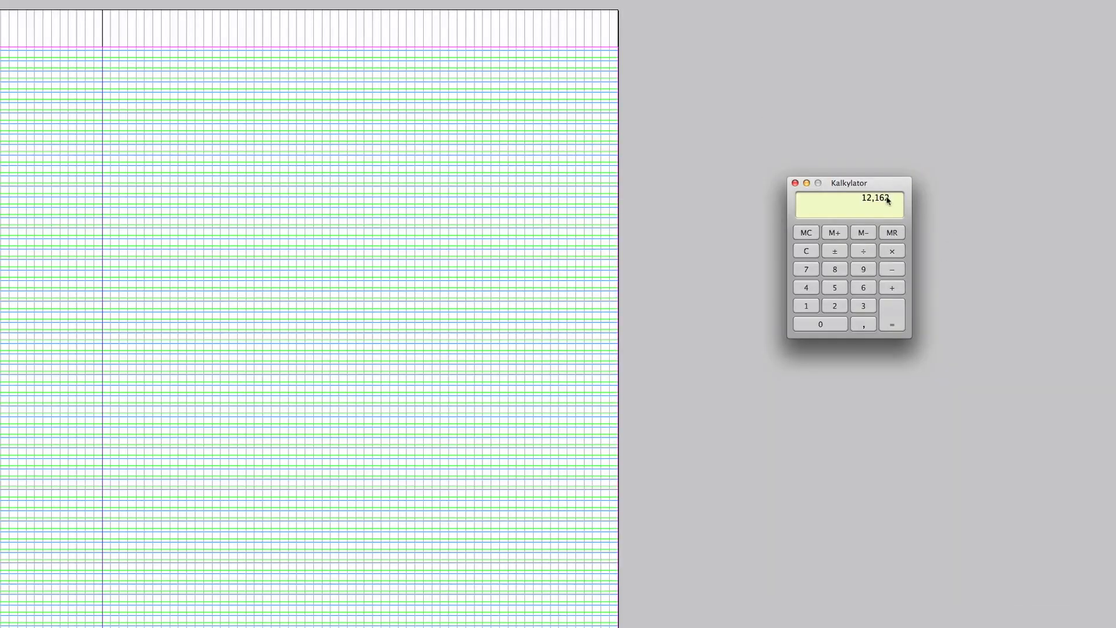
pyautogui.moveTo(885, 196); pyautogui.dragTo(813, 235)
pyautogui.click(555, 266)
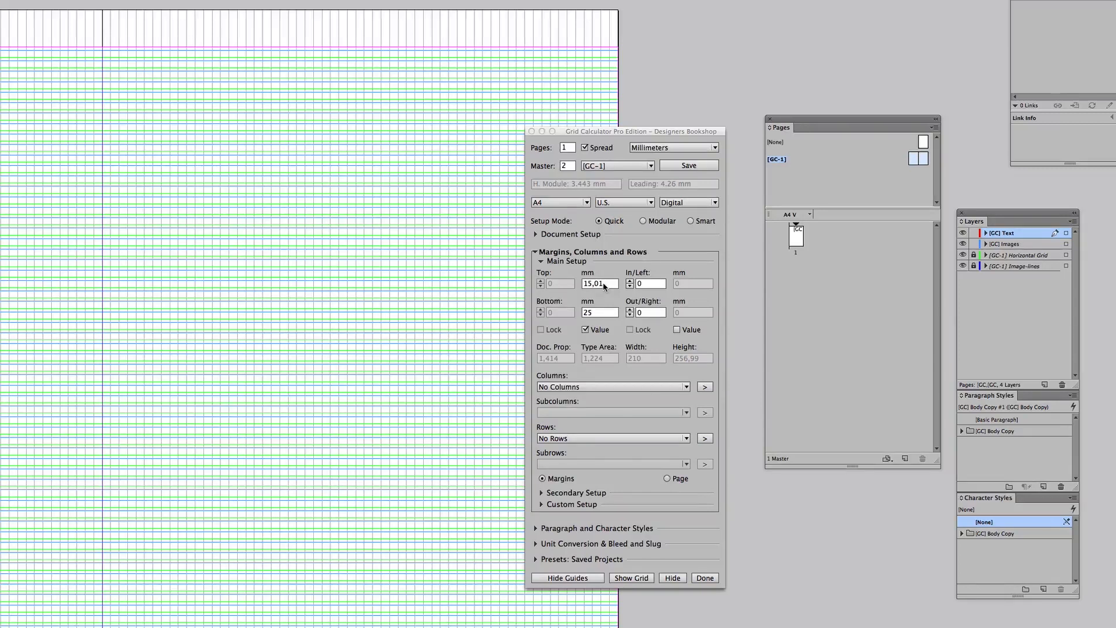
pyautogui.press('super+Tab')
pyautogui.moveTo(775, 241); pyautogui.dragTo(730, 239)
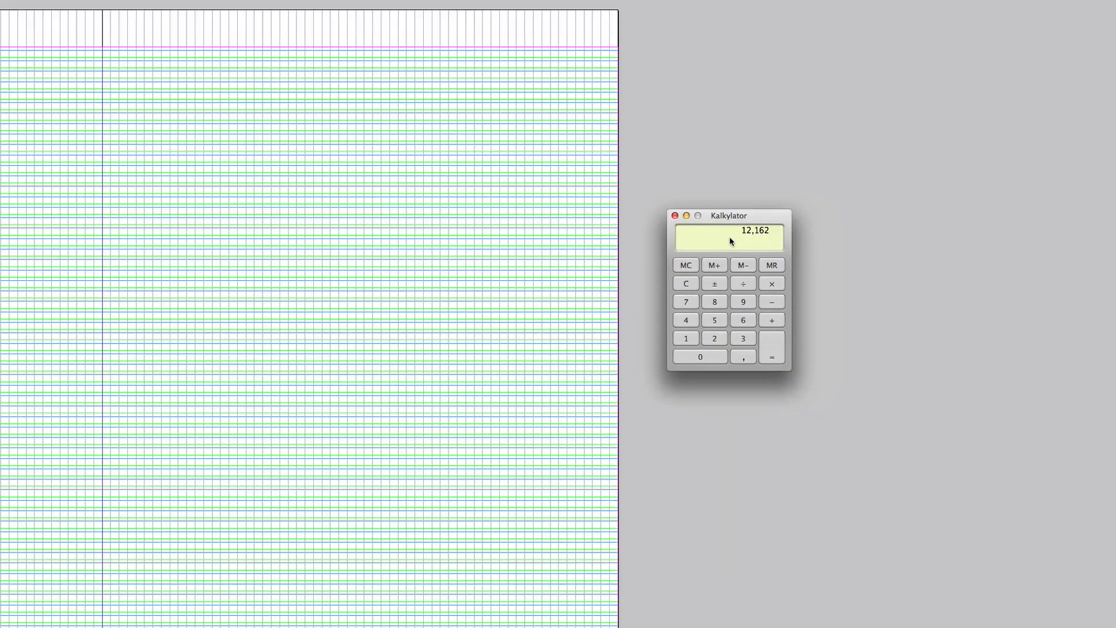
pyautogui.write('0,01')
pyautogui.press('Return')
pyautogui.press('super+Tab')
# - Set the top margin to 12,152 mm
pyautogui.doubleClick(605, 283)
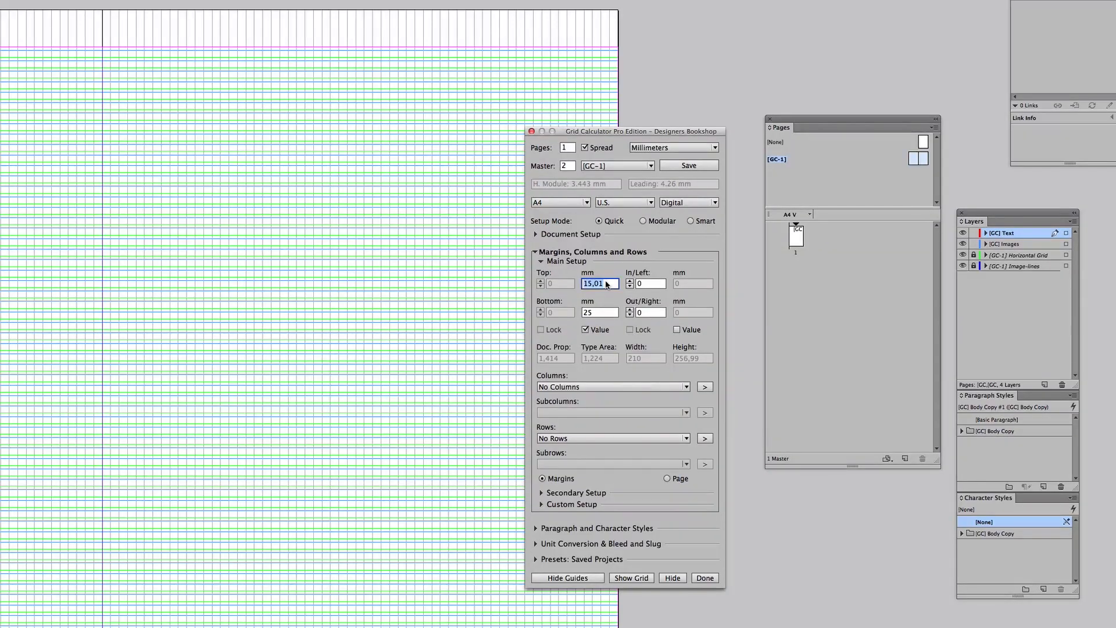
pyautogui.write('12,152')
pyautogui.press('Tab')
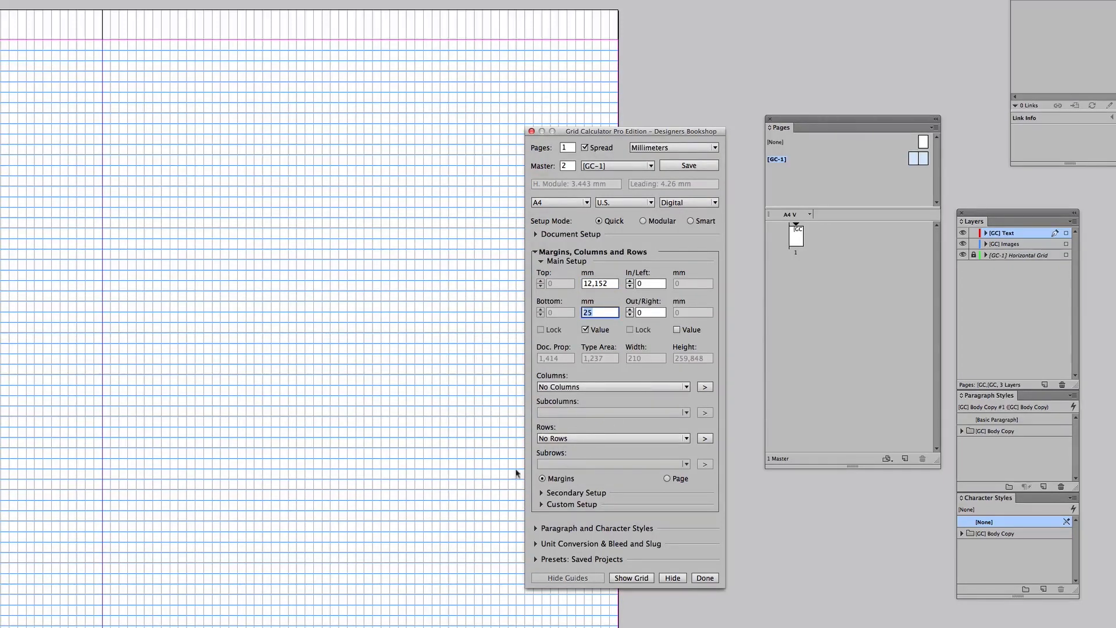
# - Reapply the x-height image-lines to the Body Copy style and inspect the top and bottom margins on the spread
pyautogui.click(577, 529)
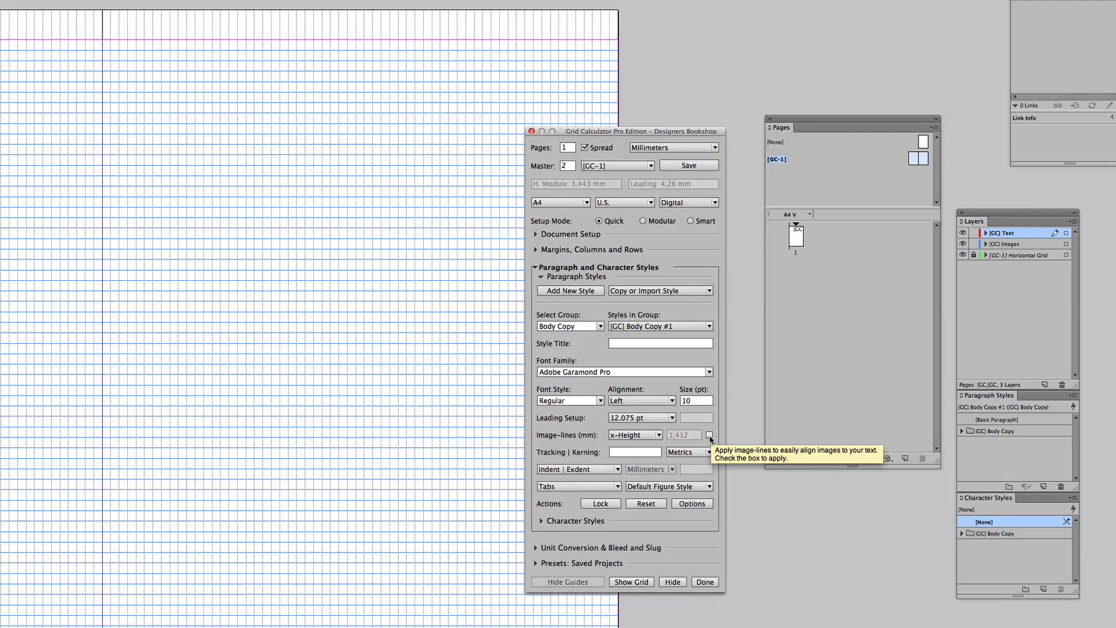
pyautogui.click(709, 435)
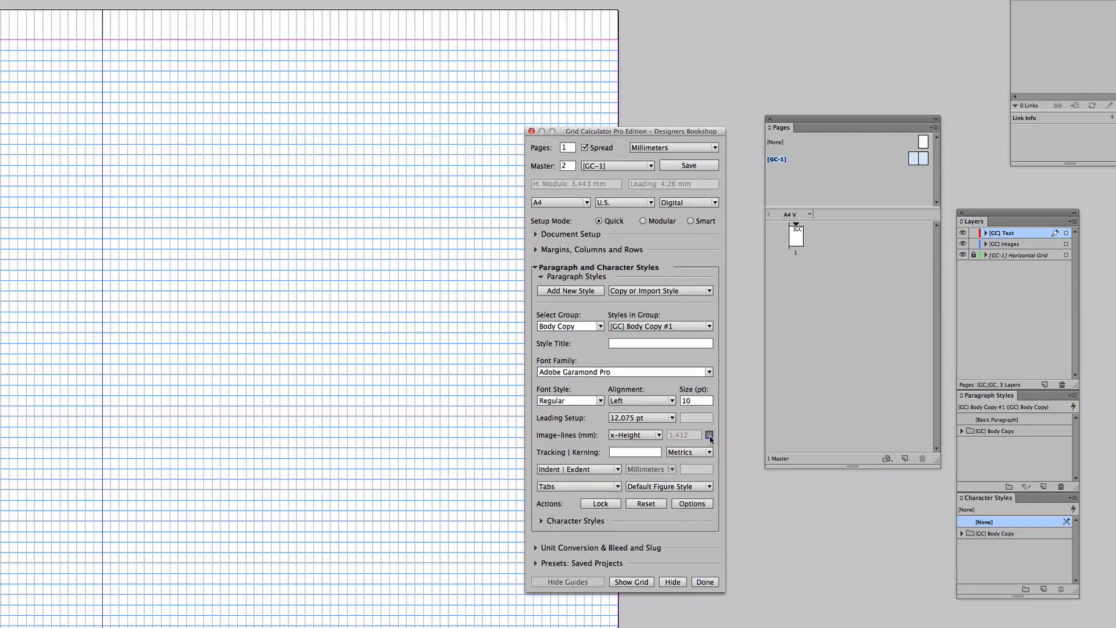
pyautogui.click(589, 250)
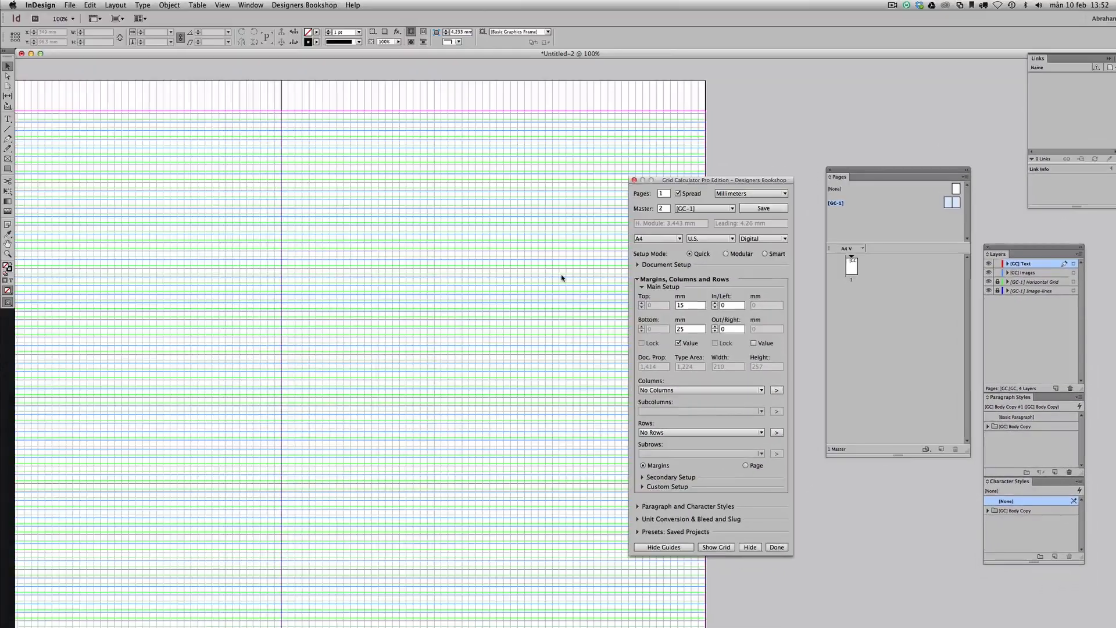
pyautogui.scroll(-5, 562, 278)
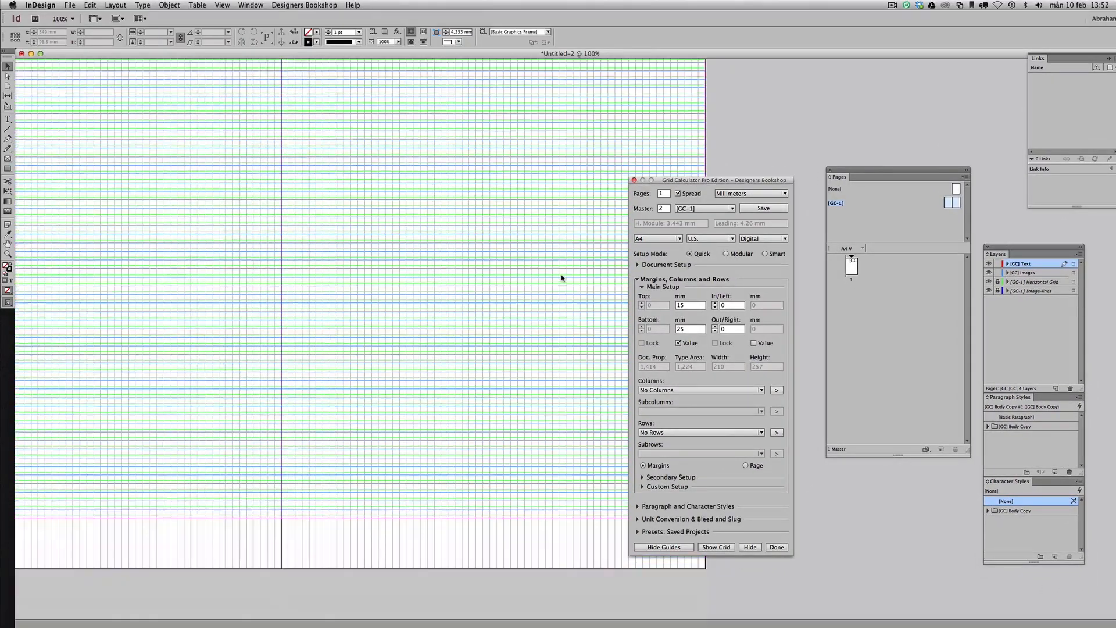
pyautogui.scroll(7, 538, 514)
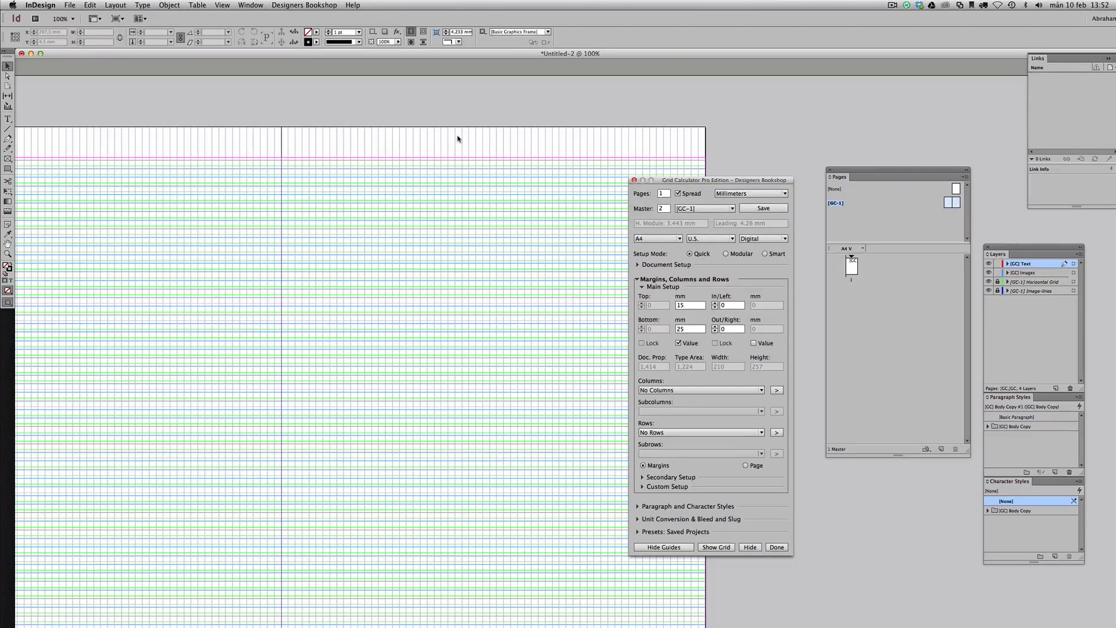
pyautogui.scroll(-5, 459, 139)
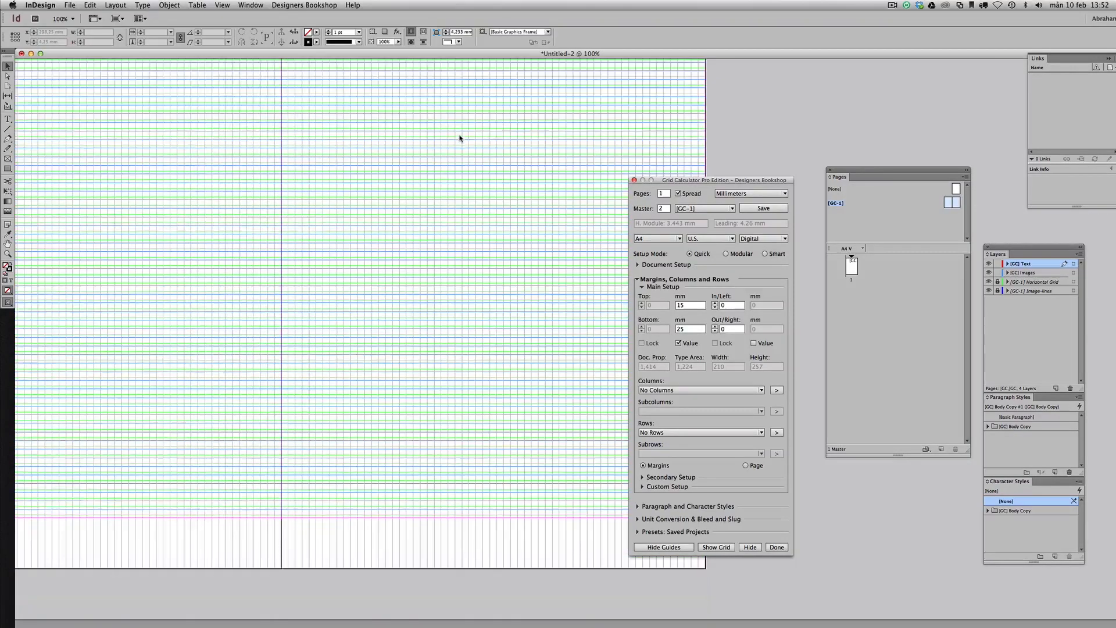
pyautogui.scroll(6, 462, 370)
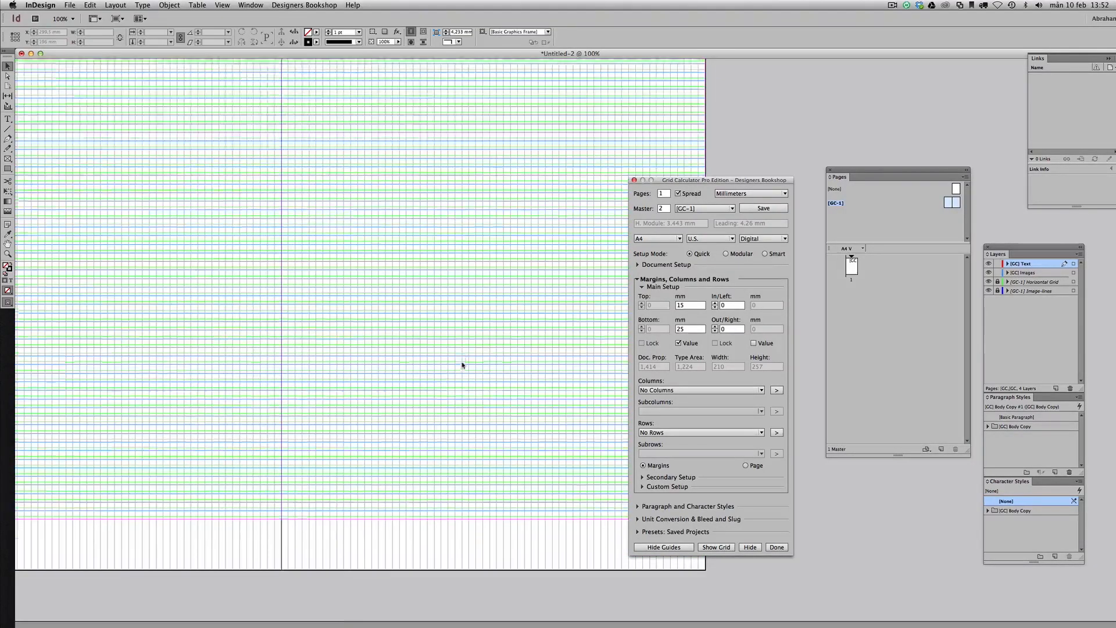